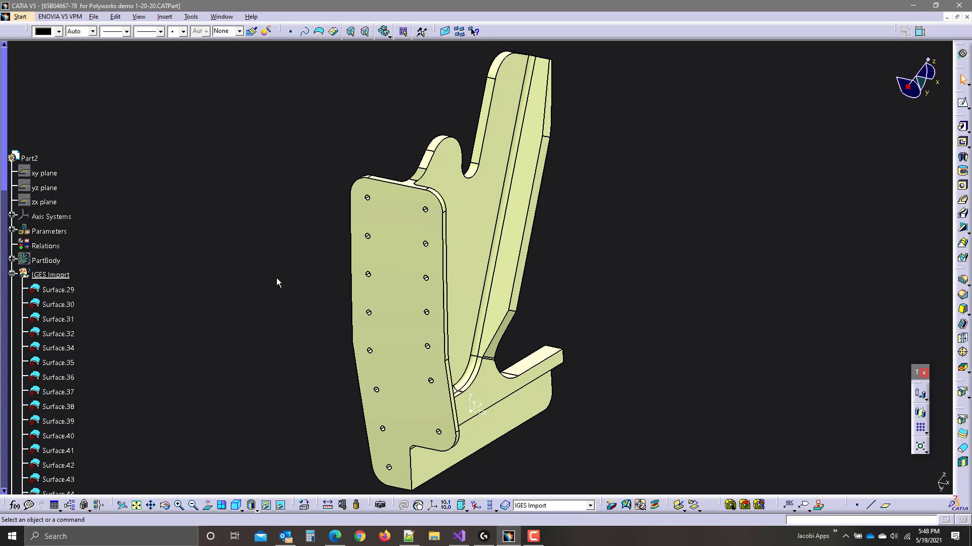
Step: Show the PartBody solid and hide the IGES Import geometrical set
right_click(51, 260)
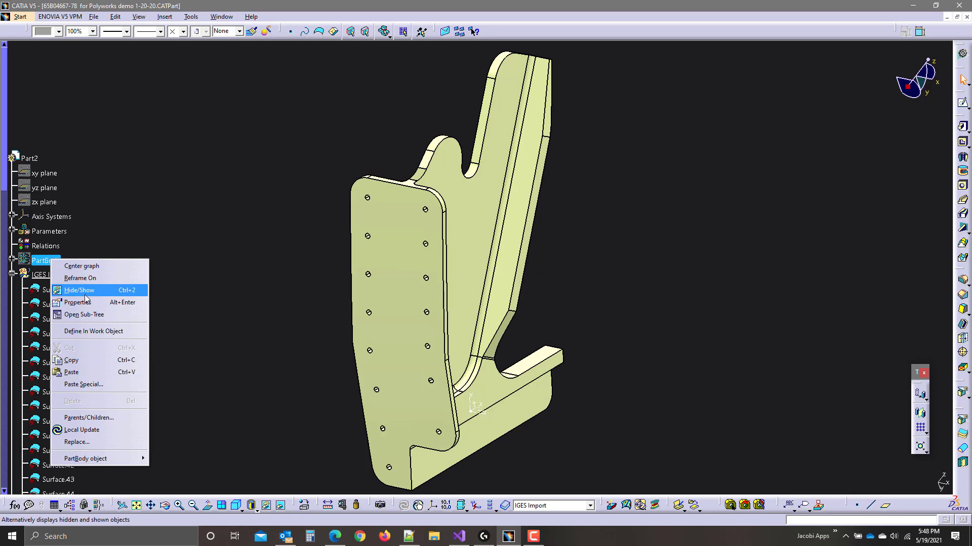
click(81, 291)
right_click(39, 276)
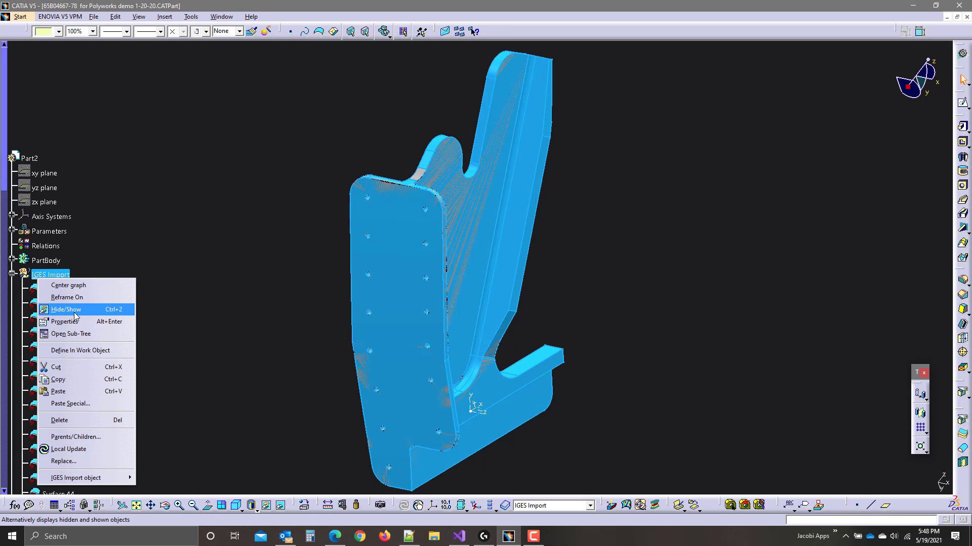
click(75, 311)
click(50, 260)
click(173, 247)
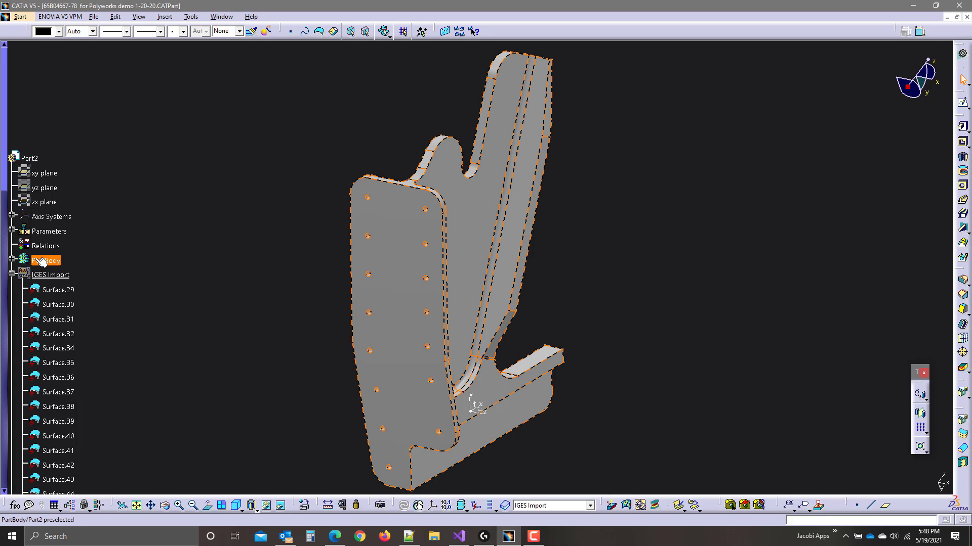
Step: Hide the PartBody solid and show the IGES Import surfaces again
scroll(117, 251, down, 3)
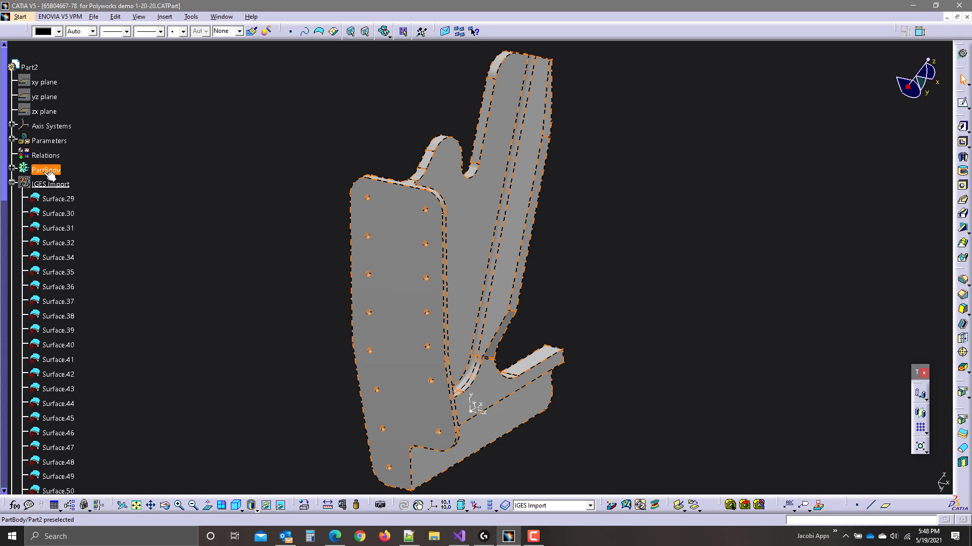
click(49, 173)
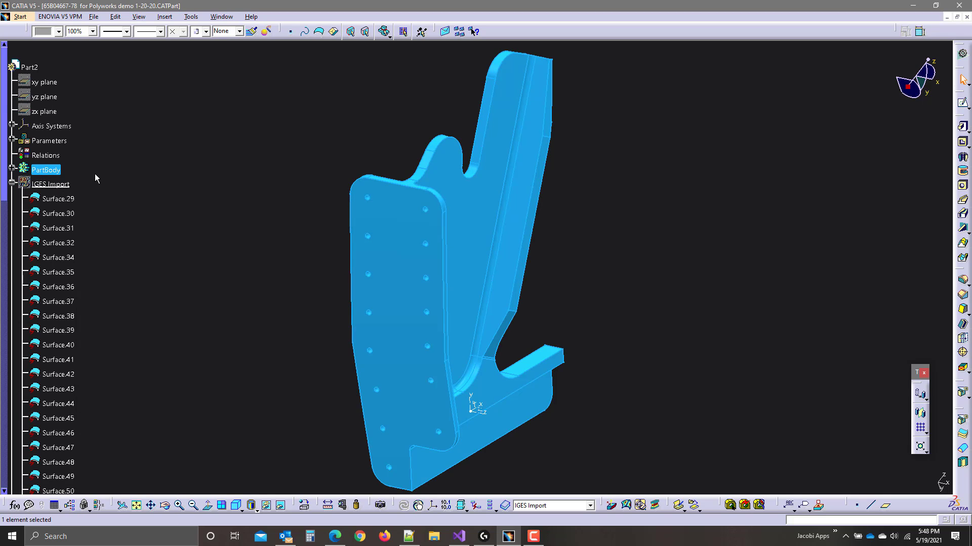
key(ctrl+h)
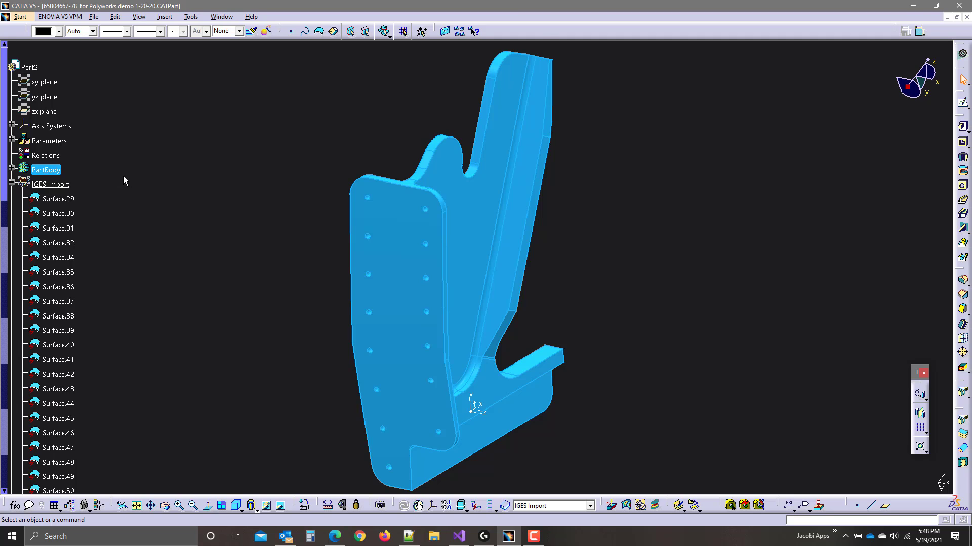
click(59, 184)
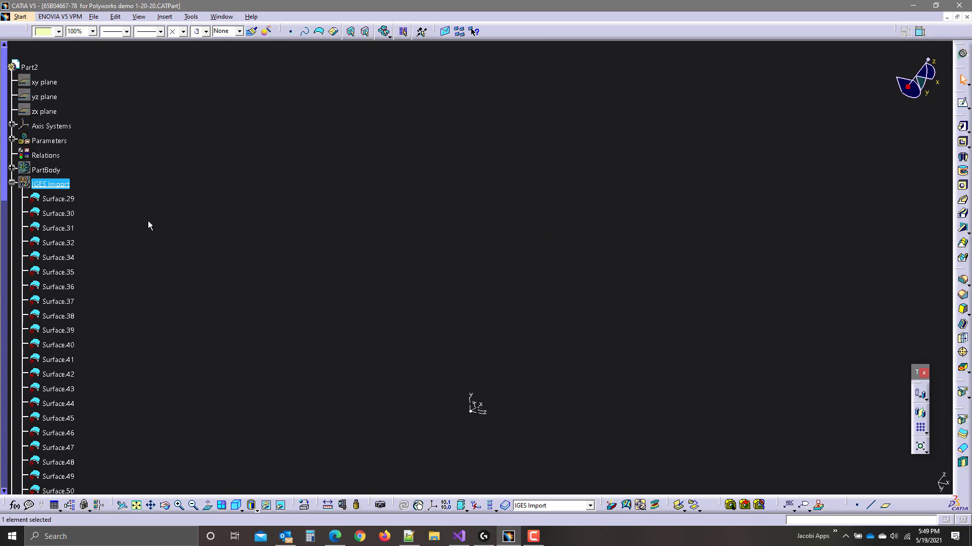
key(ctrl+h)
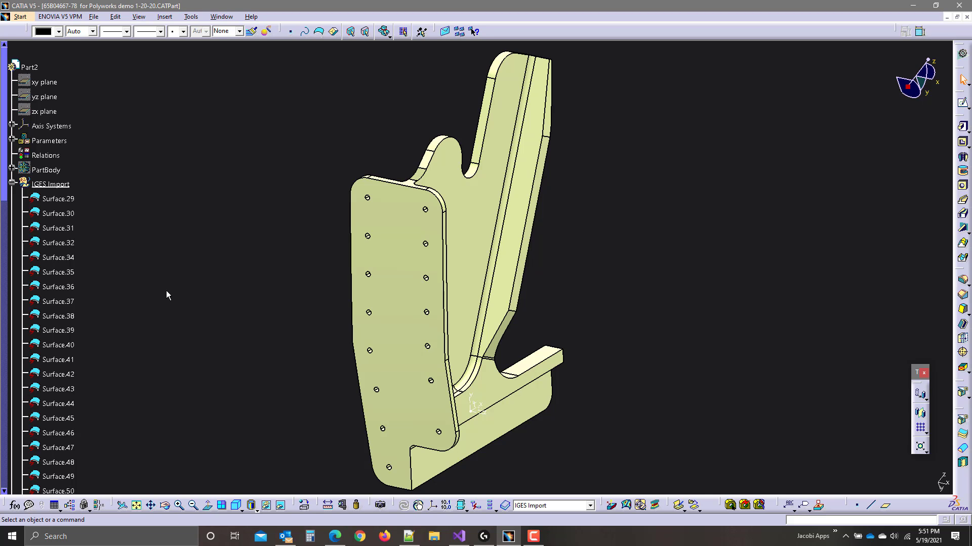
Step: Collapse the IGES Import branch in the specification tree and highlight its geometry briefly
click(11, 184)
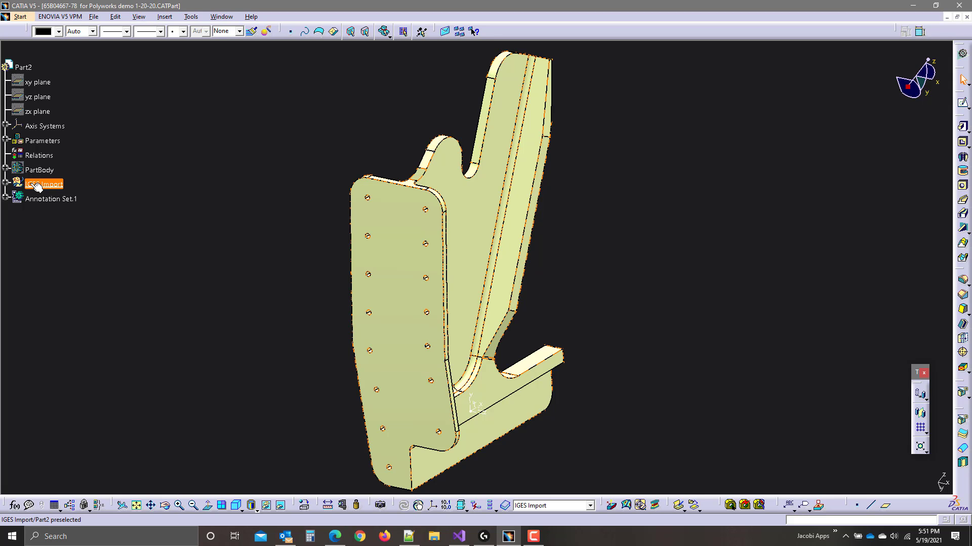
click(52, 187)
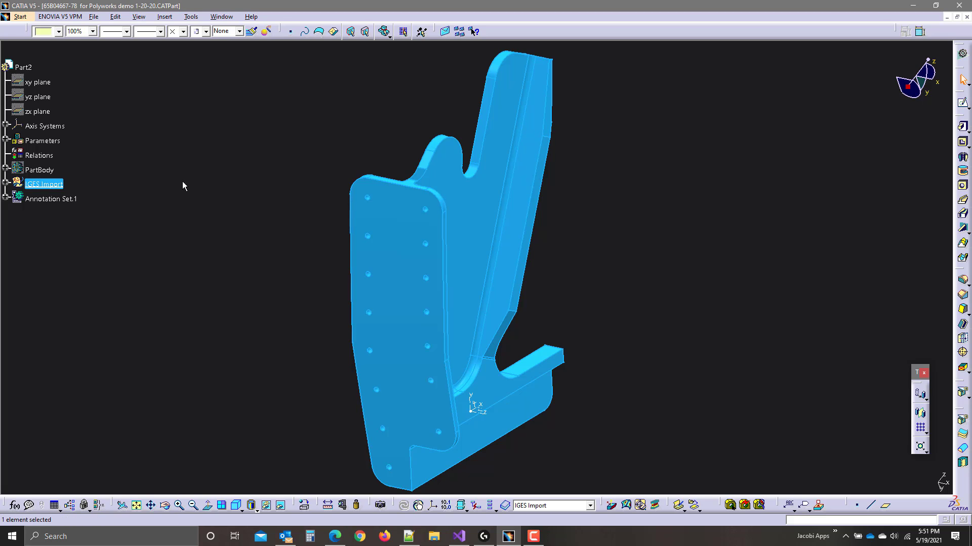
click(118, 182)
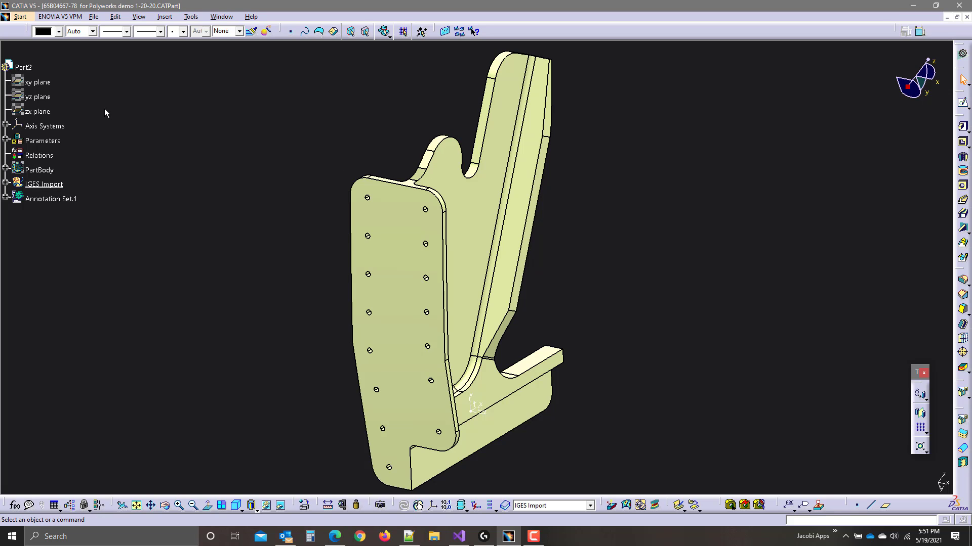
Step: Insert a geometrical set named Joined Surface under Part2
click(165, 16)
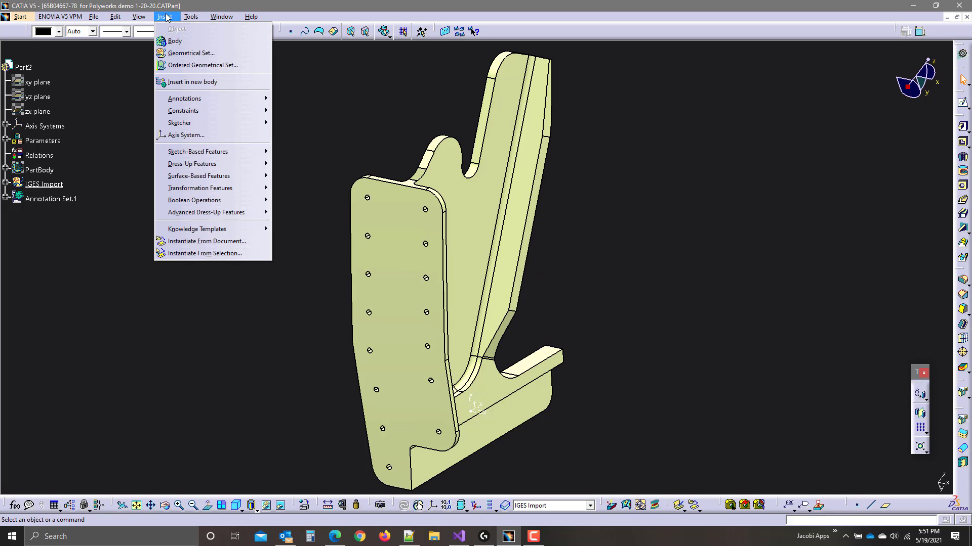
click(187, 53)
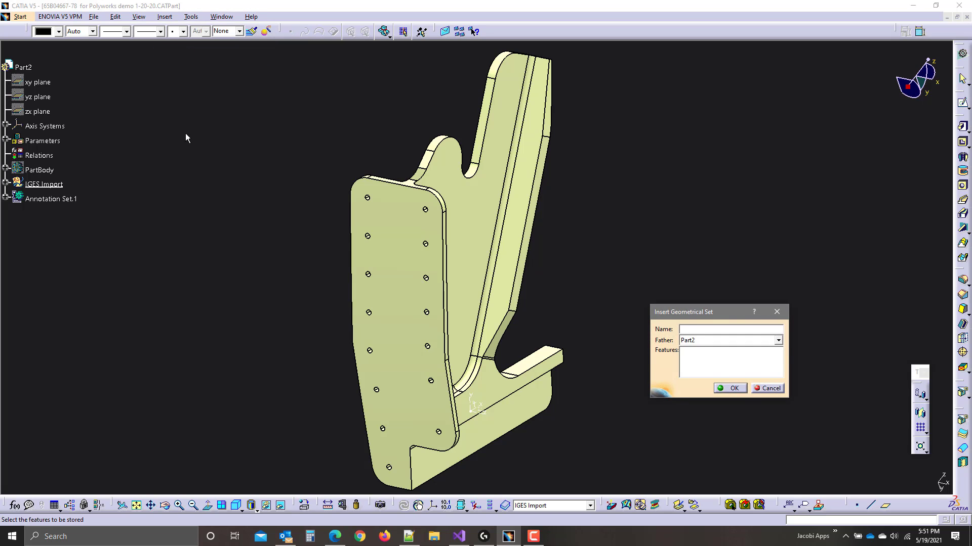
drag(717, 312, 637, 246)
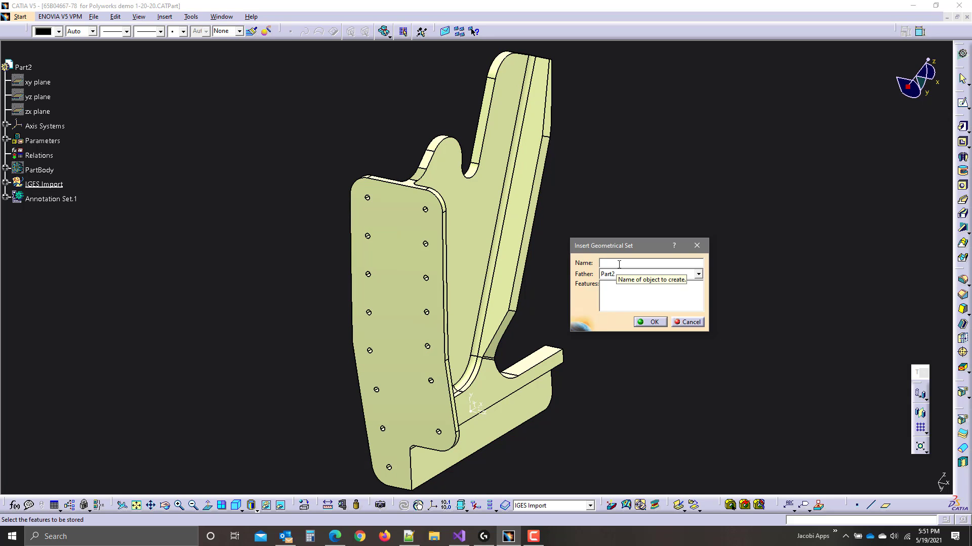
text(Single)
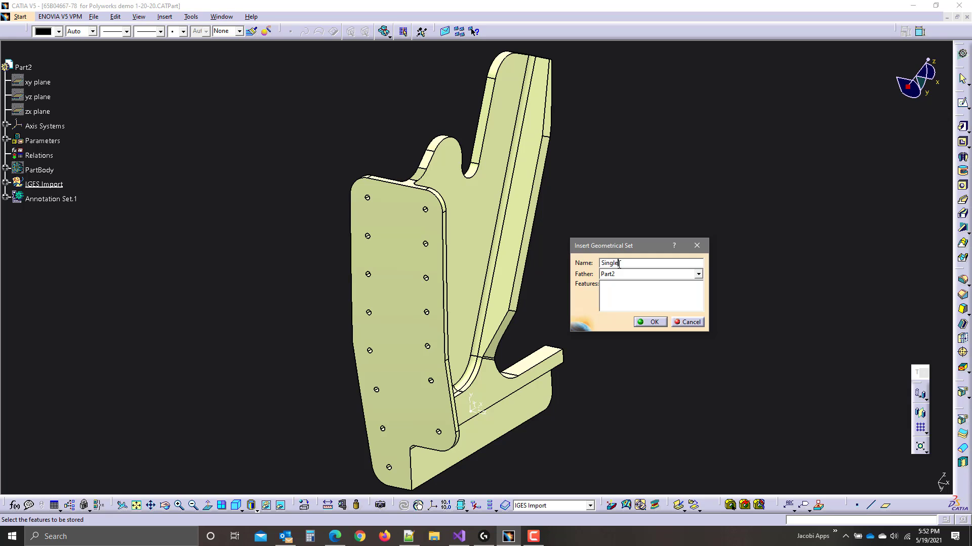
text( Surface)
key(Delete)
key(Delete)
key(Delete)
key(Delete)
key(Delete)
key(Delete)
text(Joined)
click(656, 321)
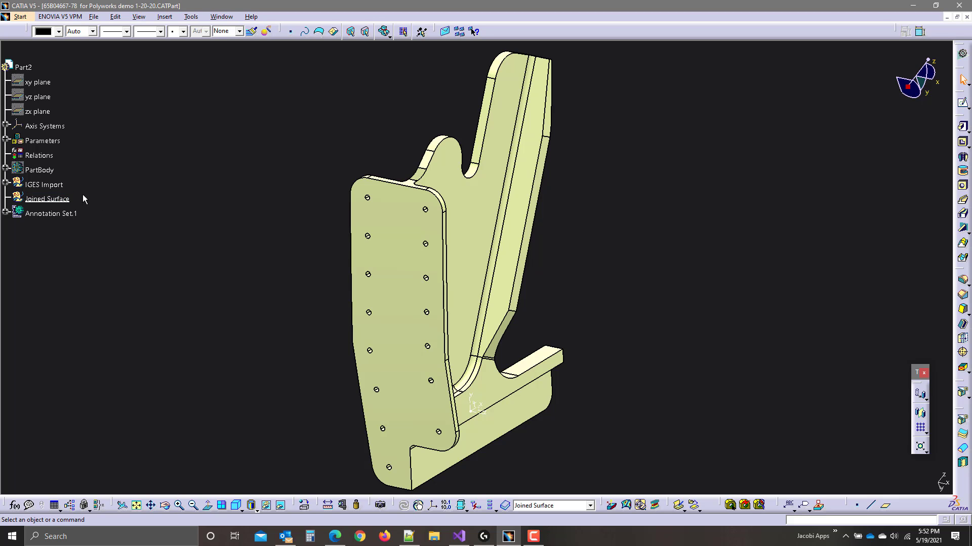
Step: Define IGES Import as the in-work object and switch back to the Joined Surface set
right_click(61, 186)
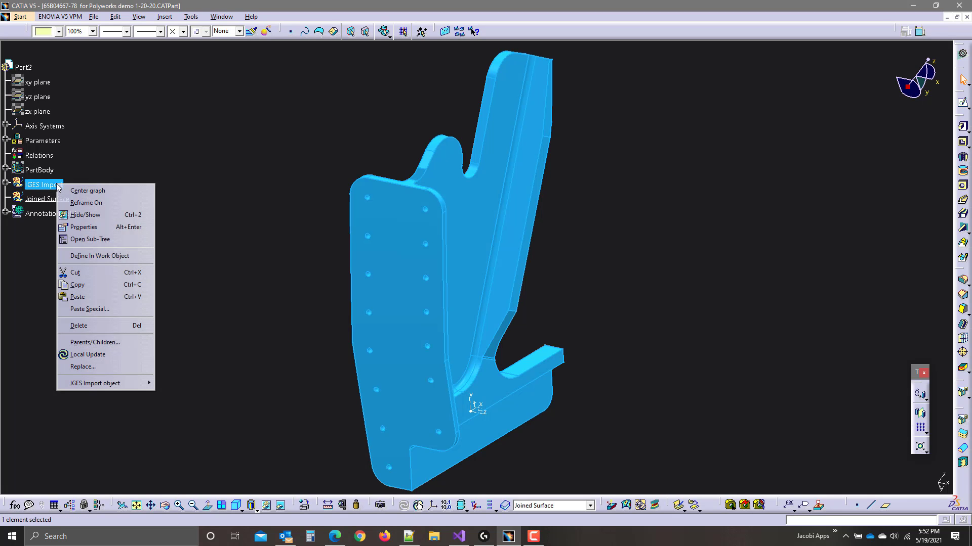
click(81, 252)
right_click(60, 201)
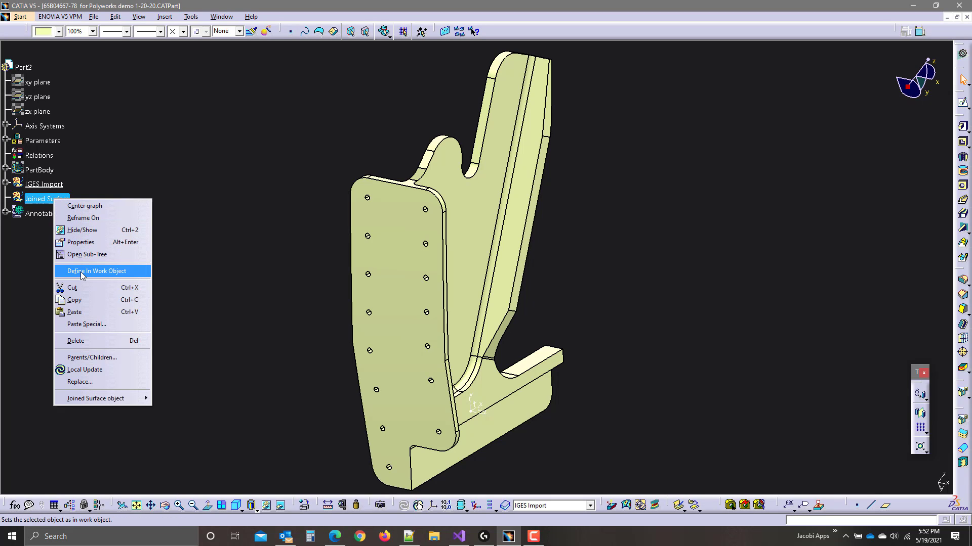
click(122, 273)
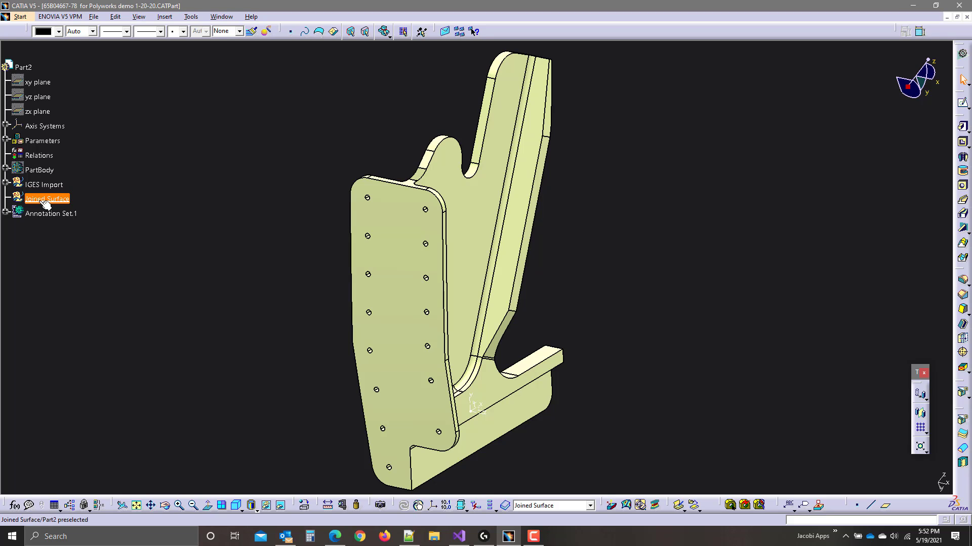
click(856, 505)
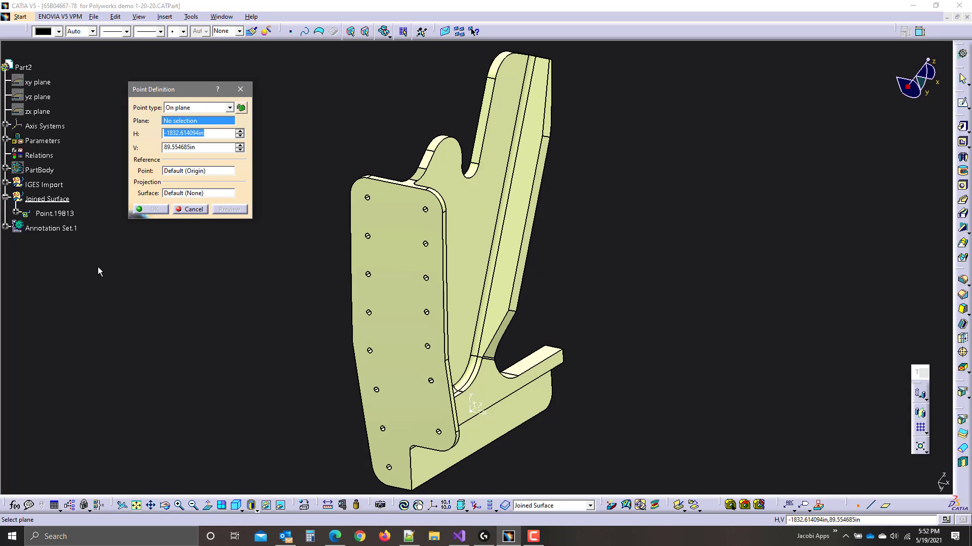
click(181, 210)
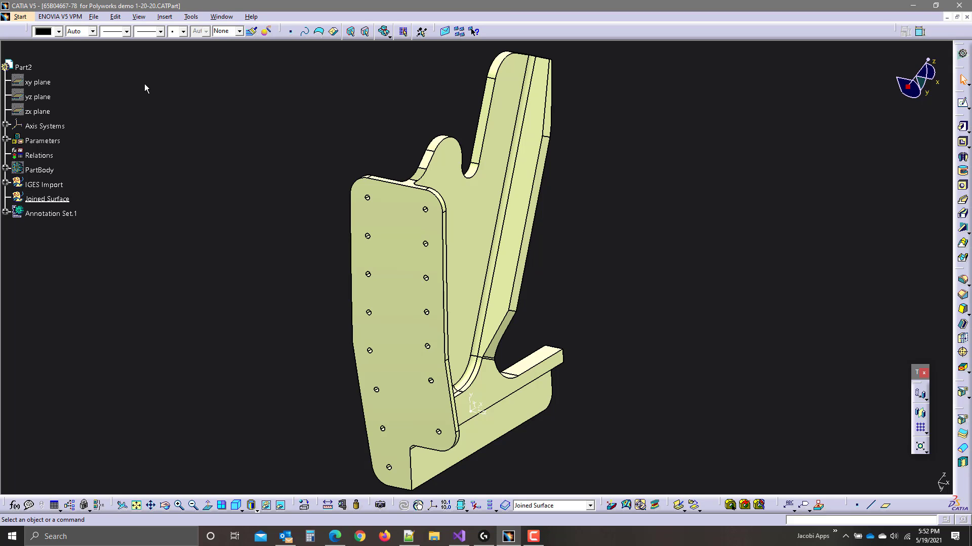
Step: Switch to the Generative Shape Design workbench
click(20, 19)
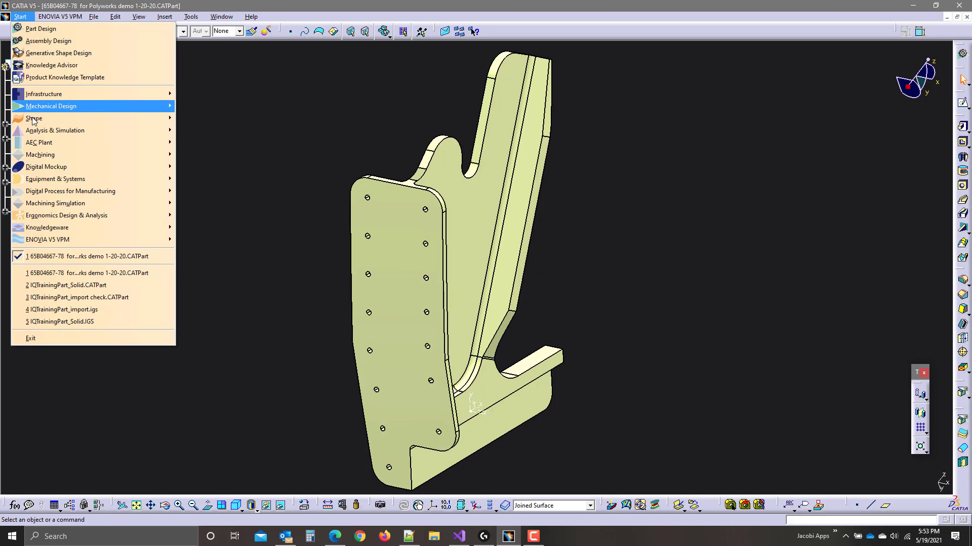
mouse_move(33, 120)
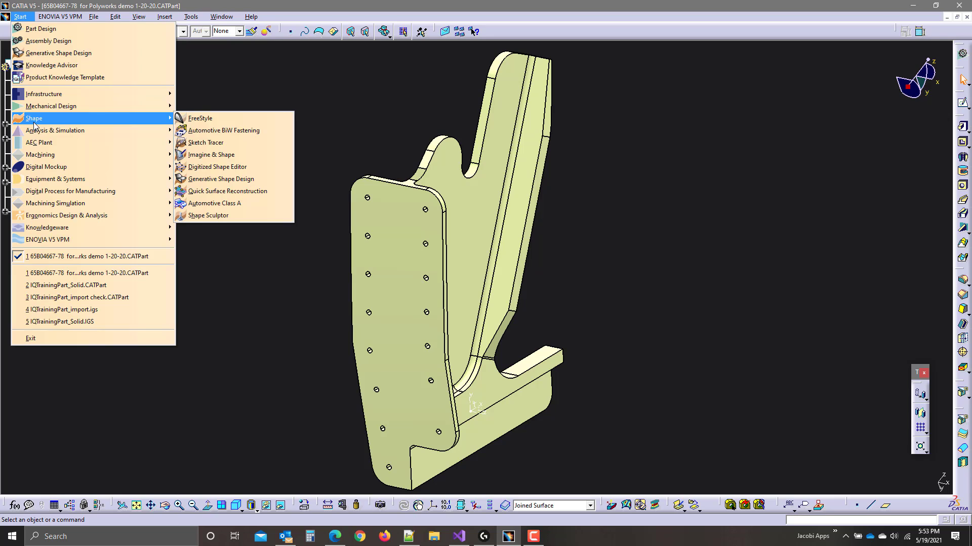
click(227, 182)
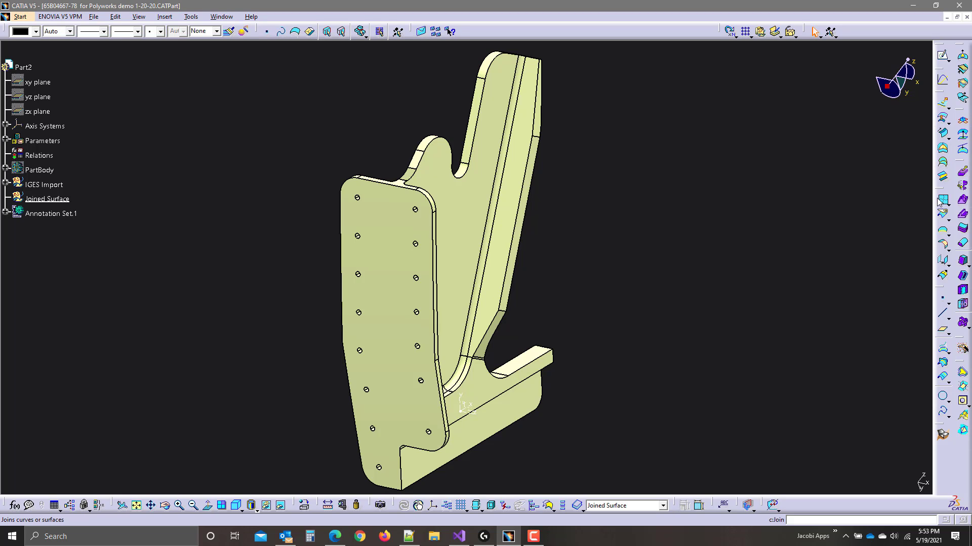
Step: Start a Join in the Joined Surface set and add all IGES Import surfaces, Surface.29 through Surface.109, as its elements
click(164, 16)
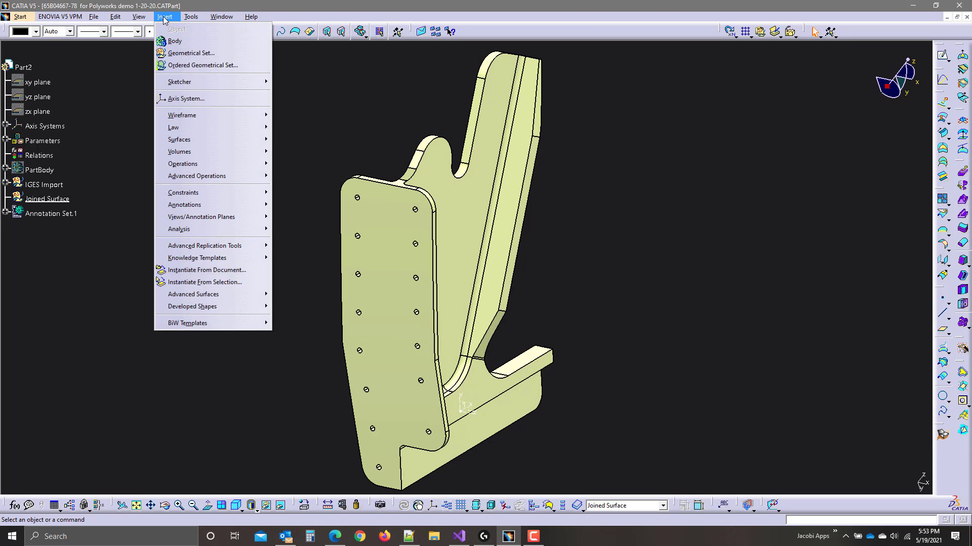
mouse_move(210, 165)
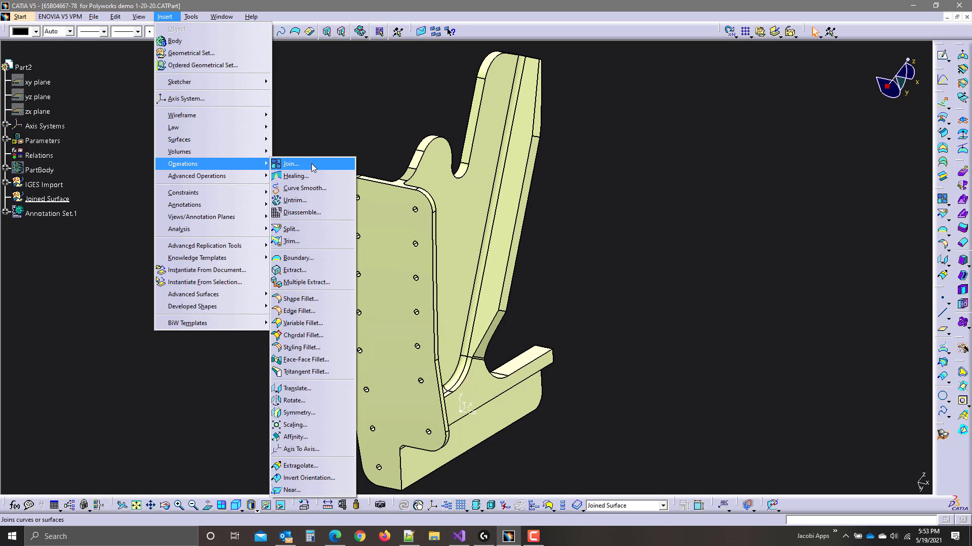
click(291, 164)
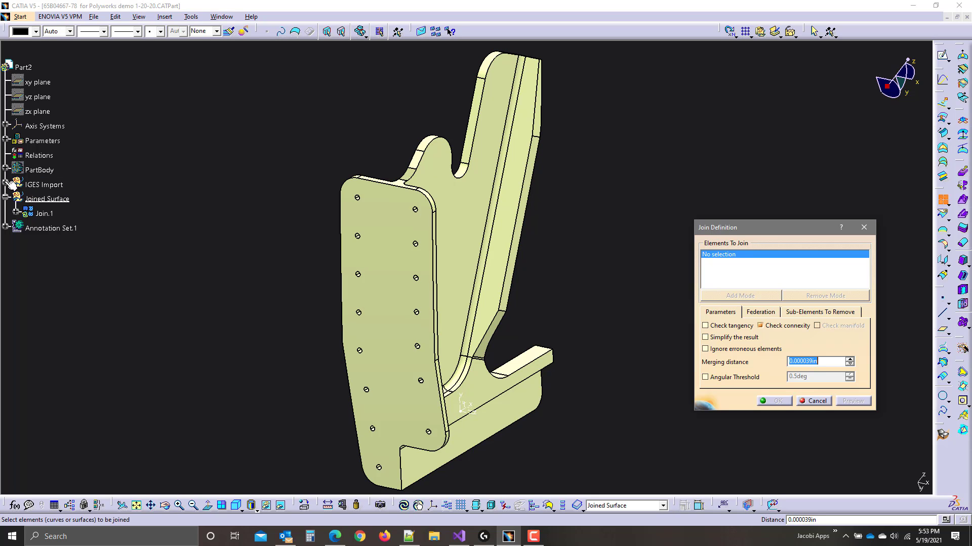
click(5, 184)
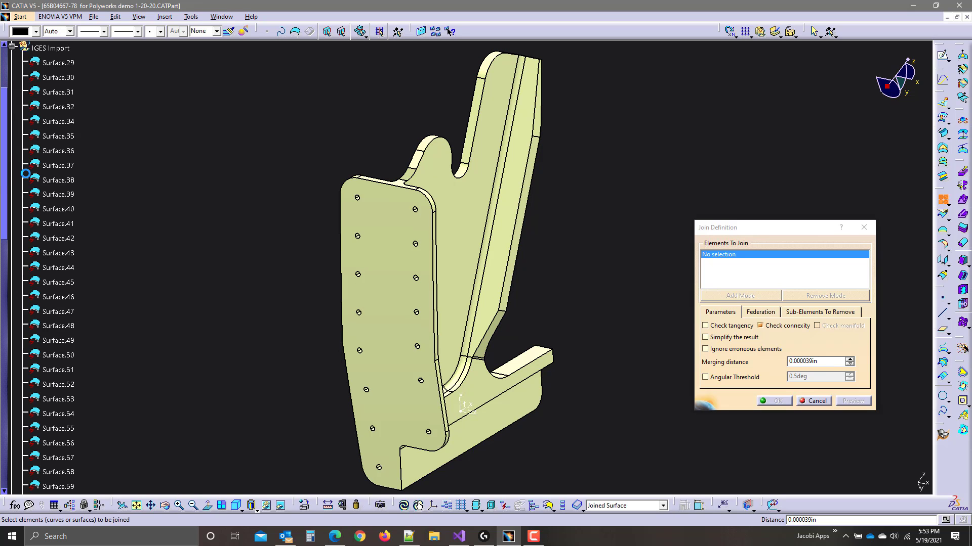
click(55, 64)
scroll(150, 344, down, 5)
scroll(151, 345, down, 15)
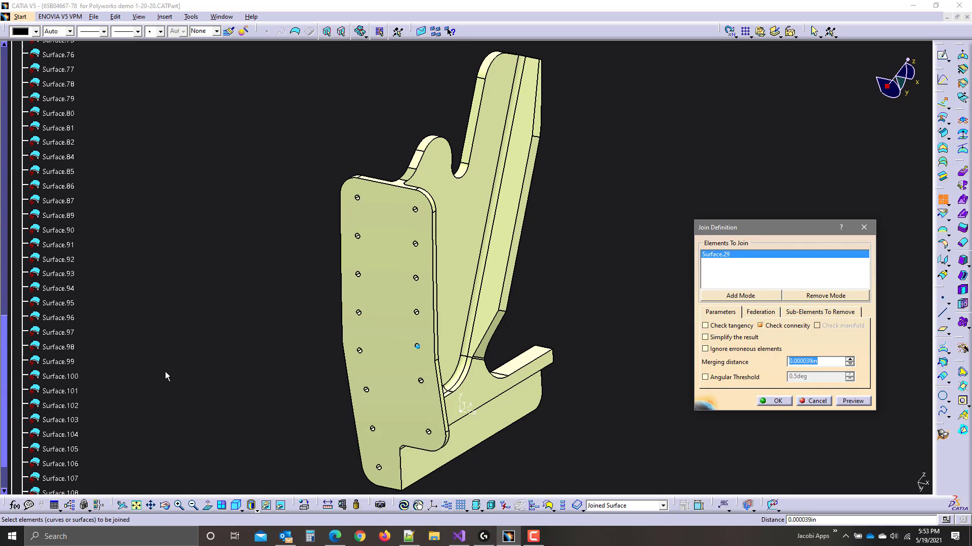
shift+click(61, 281)
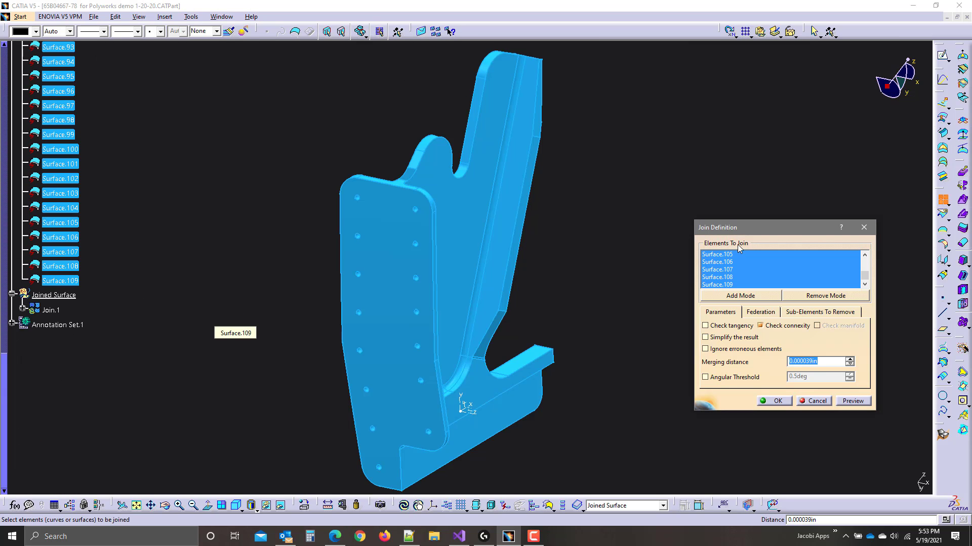
mouse_move(864, 278)
mouse_down()
mouse_move(868, 258)
mouse_move(868, 288)
mouse_up()
scroll(128, 277, up, 12)
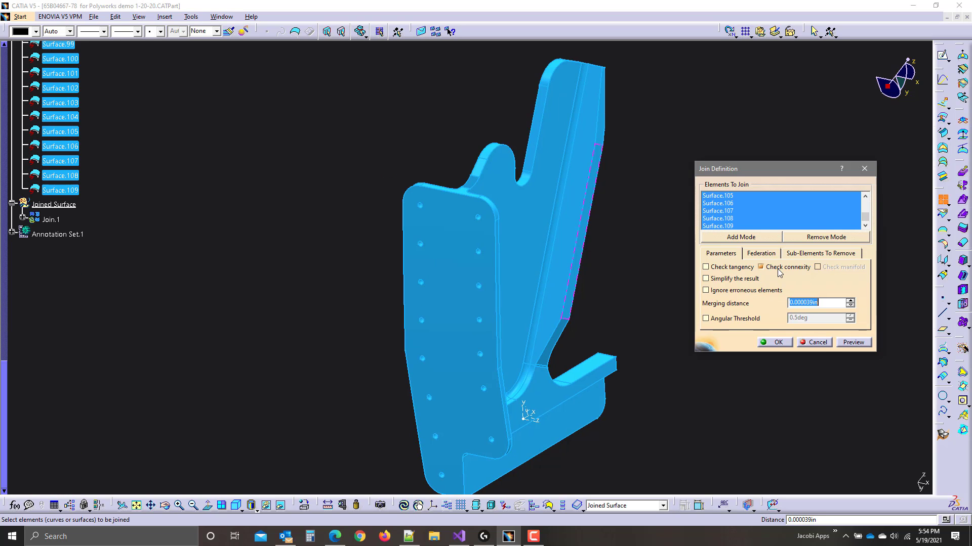
Step: Preview the join and examine the highlighted open boundaries around the part's fillets and edge faces for gaps
click(853, 342)
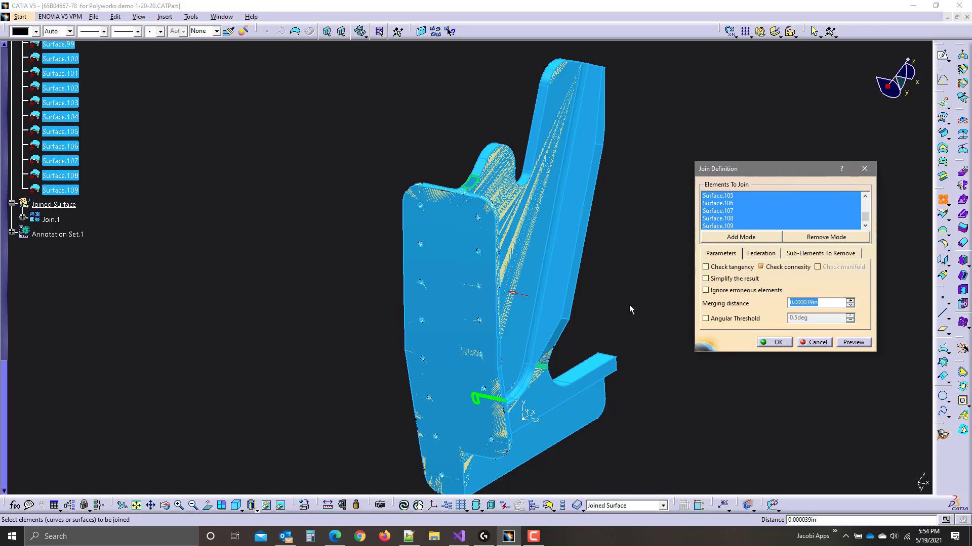
middle_drag(560, 299, 252, 244)
middle_drag(503, 265, 516, 303)
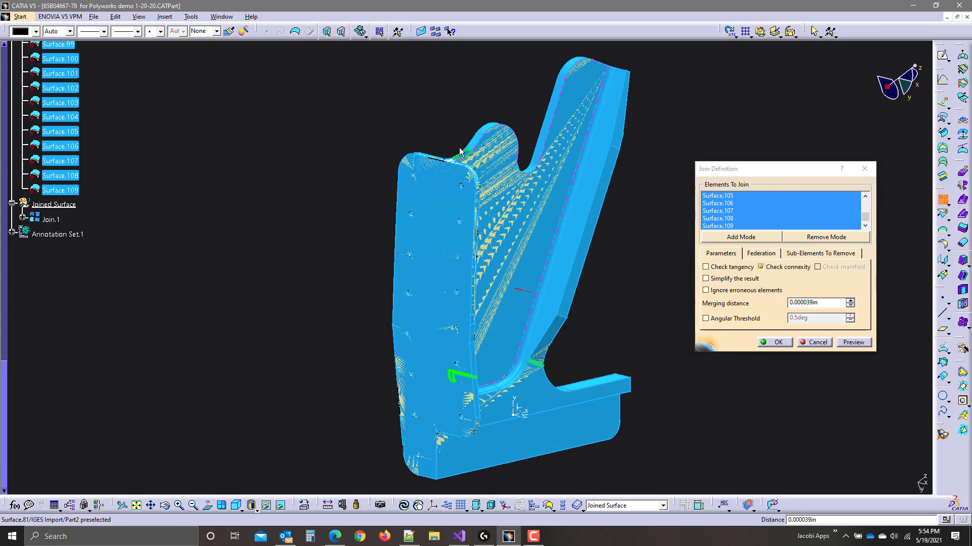
middle_click(473, 185)
mouse_move(474, 377)
middle_down()
mouse_move(471, 324)
mouse_move(516, 226)
middle_up()
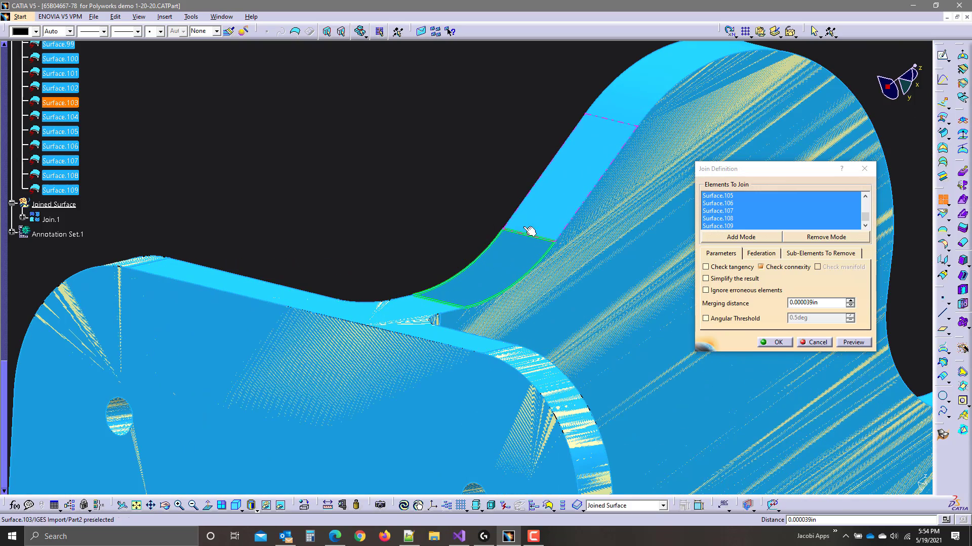
middle_drag(510, 247, 547, 314)
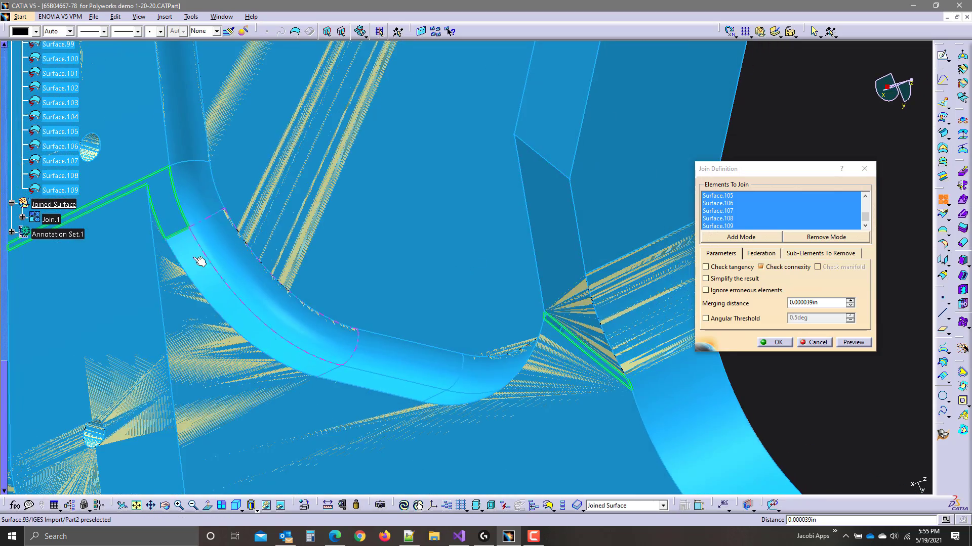
Step: Examine the highlighted open boundaries around the bracket's inner fillet, lower notch and upper rounded edge for gaps
middle_drag(160, 211, 466, 310)
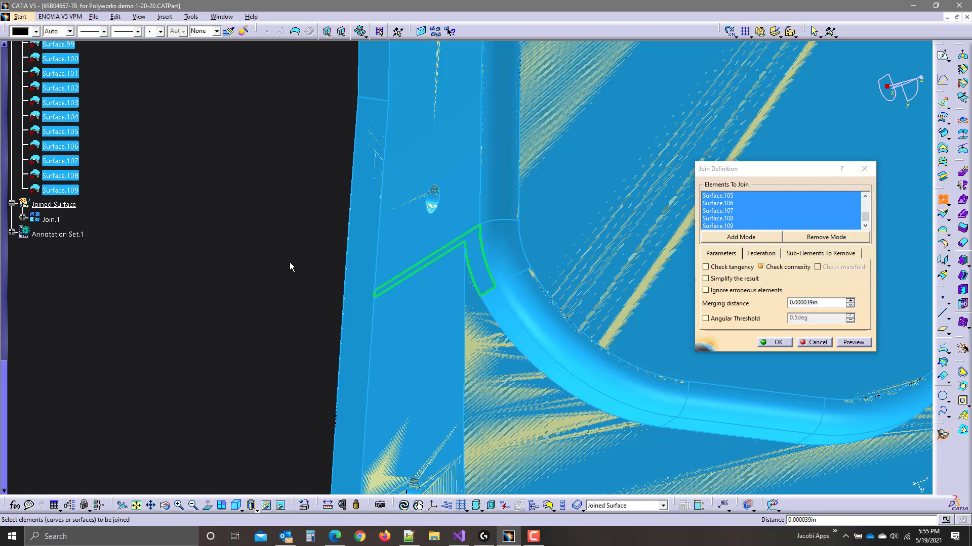
middle_drag(336, 264, 339, 331)
middle_drag(479, 296, 408, 338)
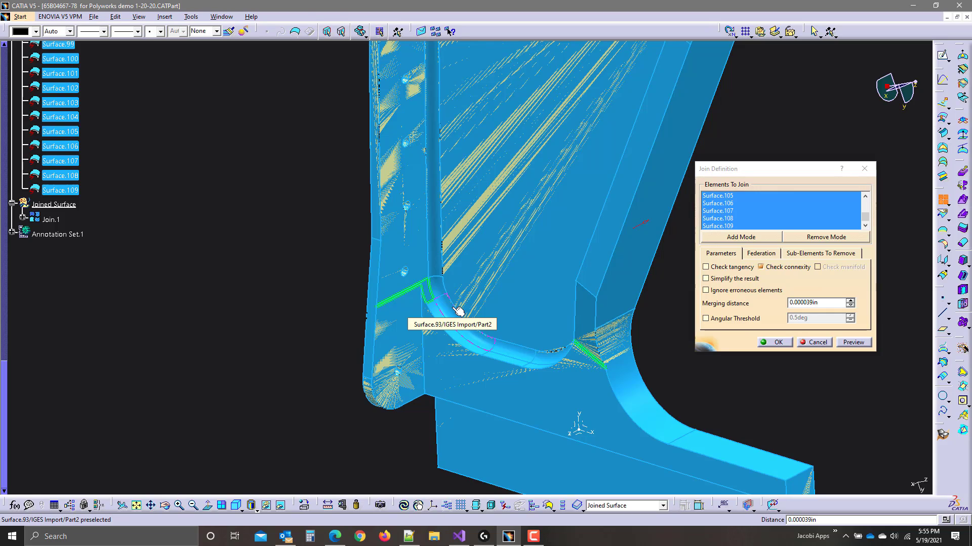
middle_drag(454, 307, 423, 416)
middle_drag(448, 190, 487, 456)
middle_drag(438, 122, 657, 184)
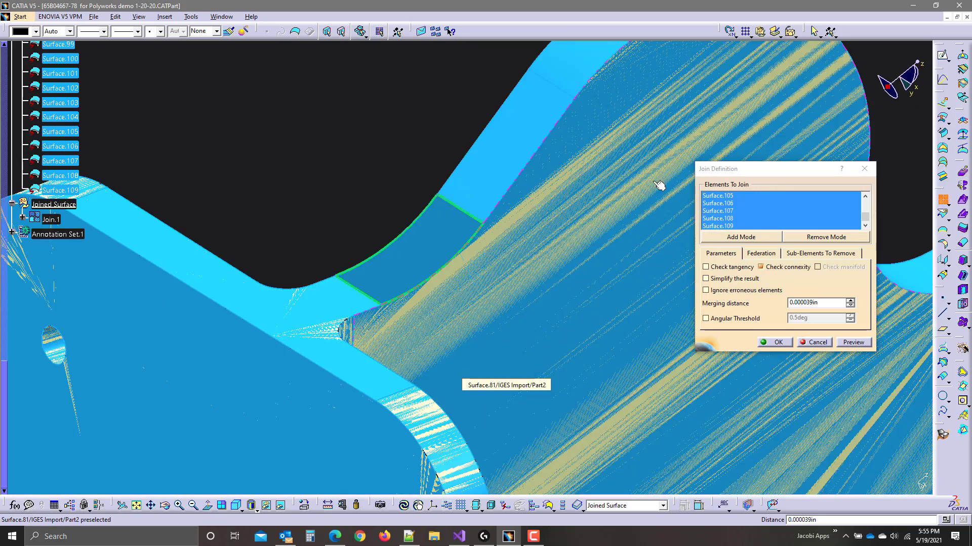
middle_drag(570, 335, 523, 286)
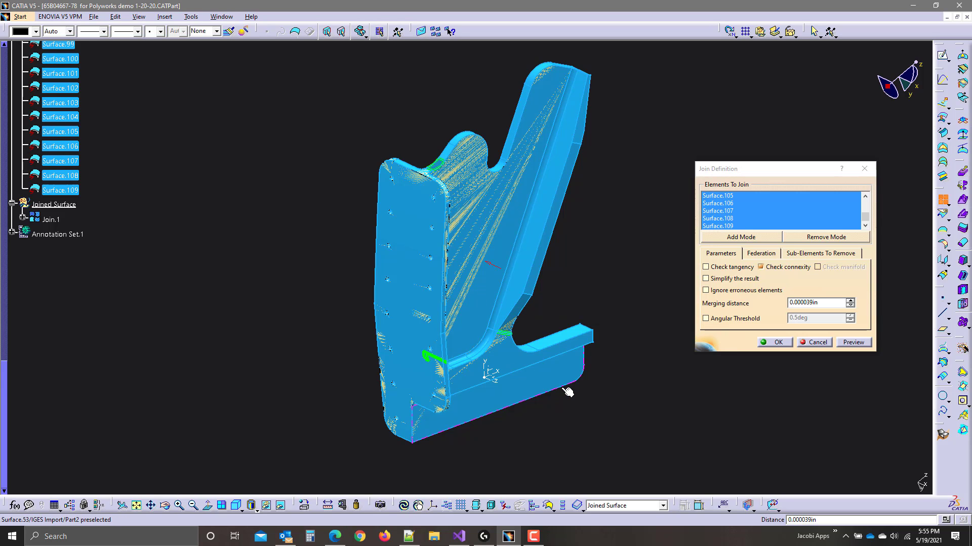
middle_drag(526, 301, 387, 267)
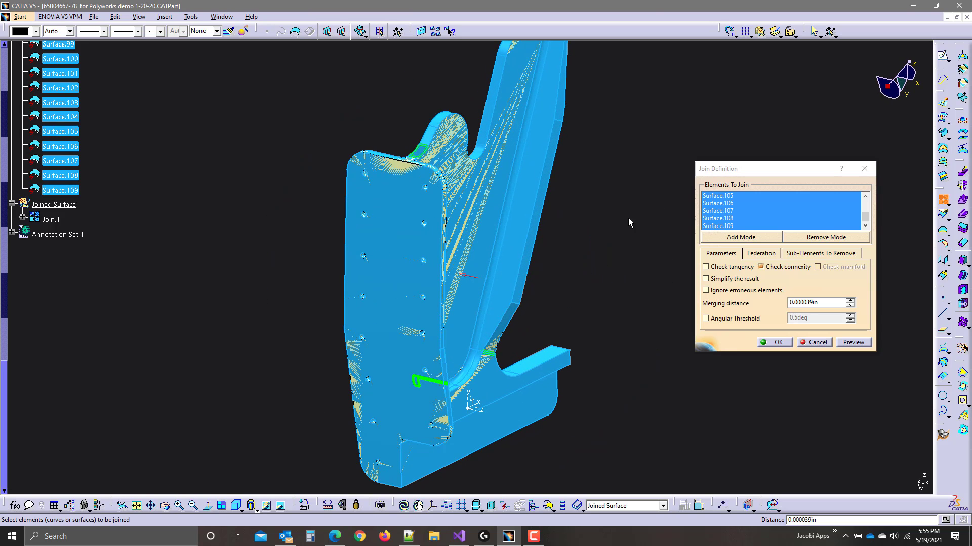
Step: Accept the join of the imported surfaces and expand it in the specification tree to check the single joined surface and its merging distance
click(775, 342)
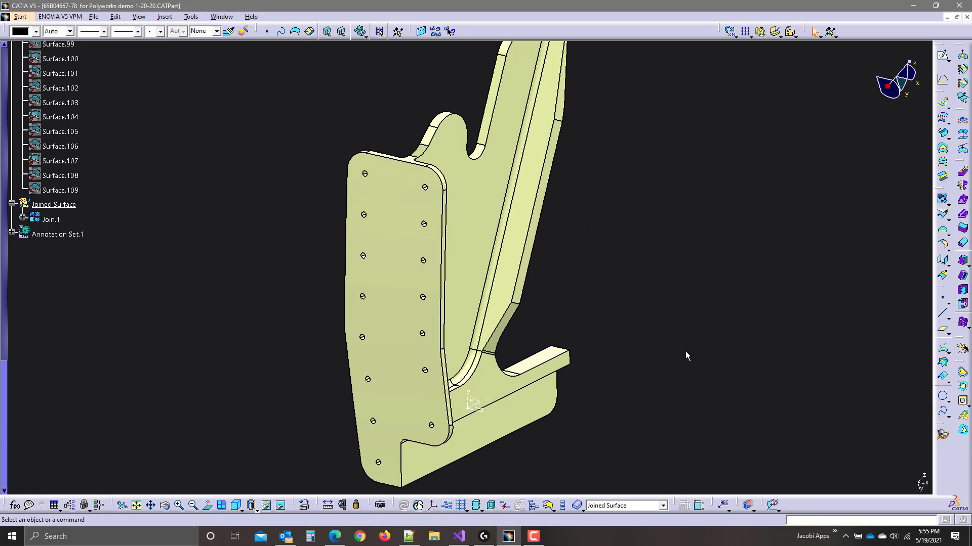
click(47, 213)
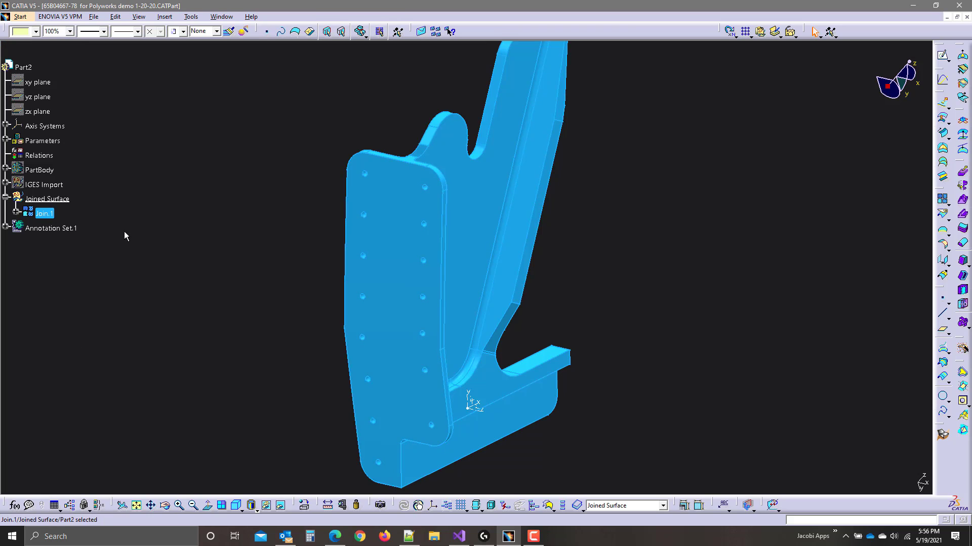
click(123, 231)
click(52, 214)
click(132, 221)
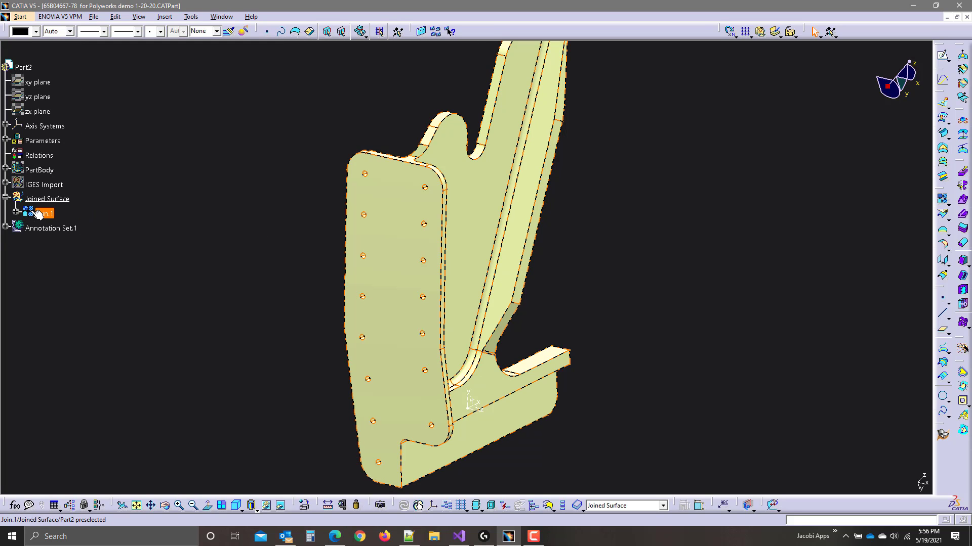
click(17, 212)
click(44, 213)
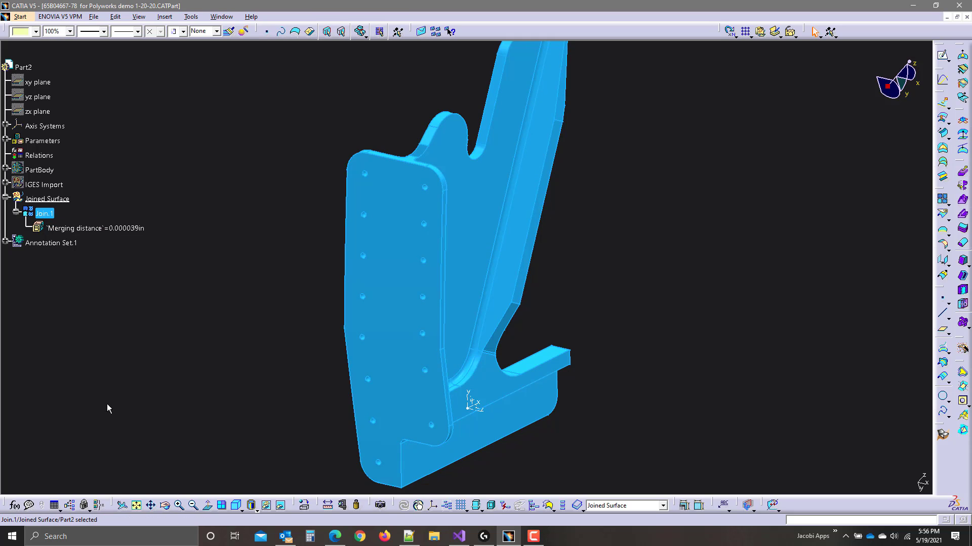
click(214, 210)
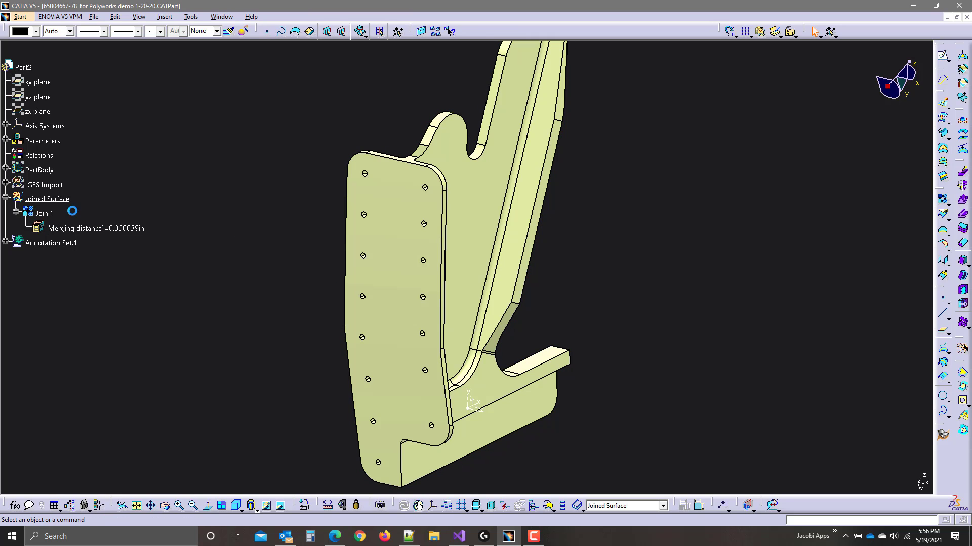
Step: Recolor the joined surface dark blue
click(45, 214)
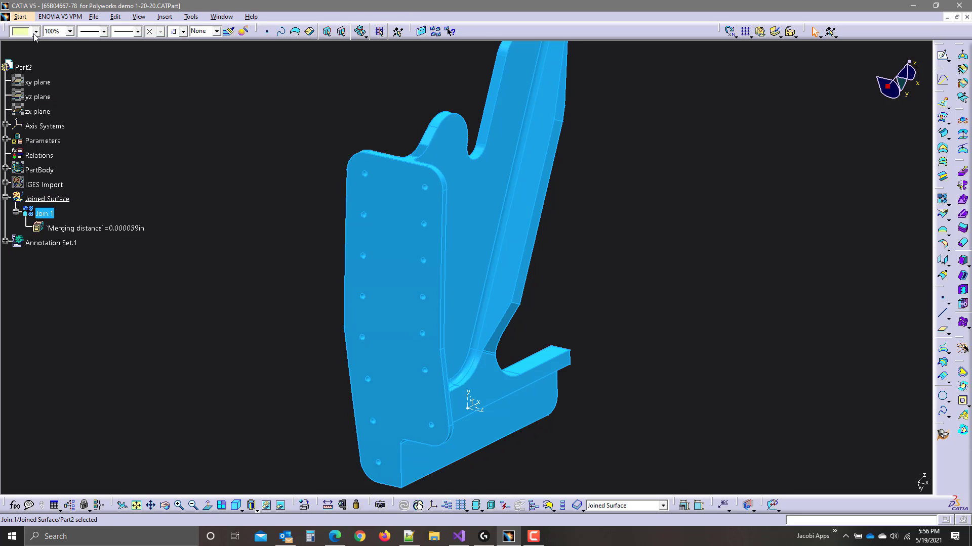
click(35, 33)
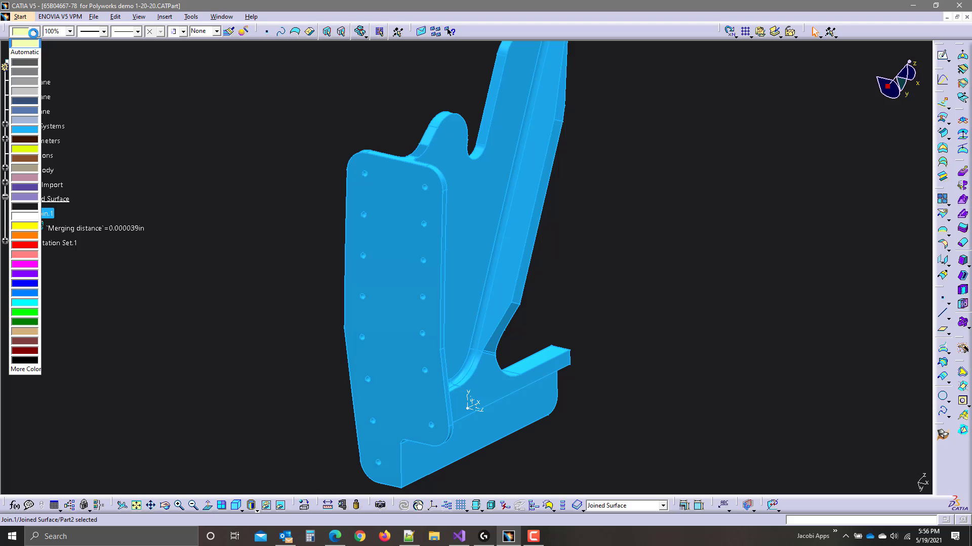
click(27, 106)
click(179, 132)
middle_drag(287, 274, 441, 315)
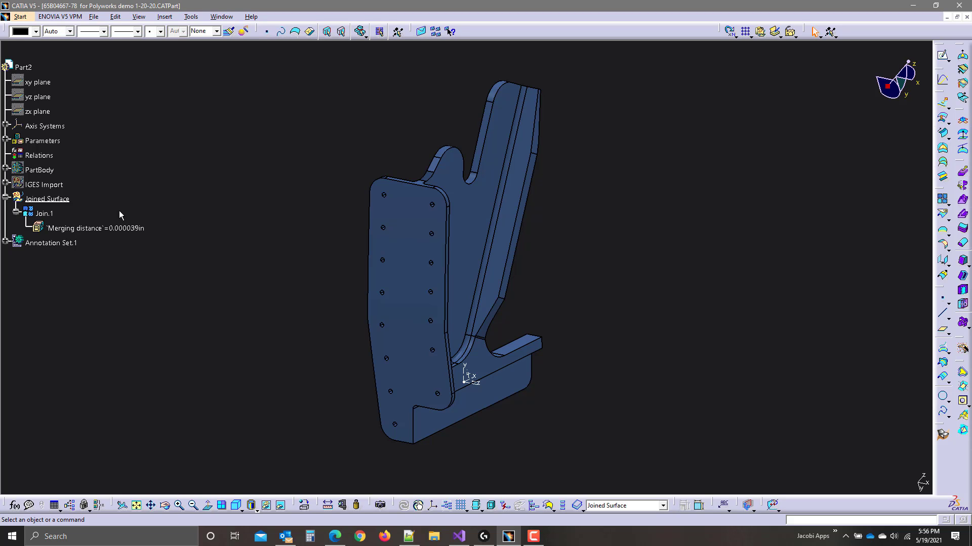
click(54, 214)
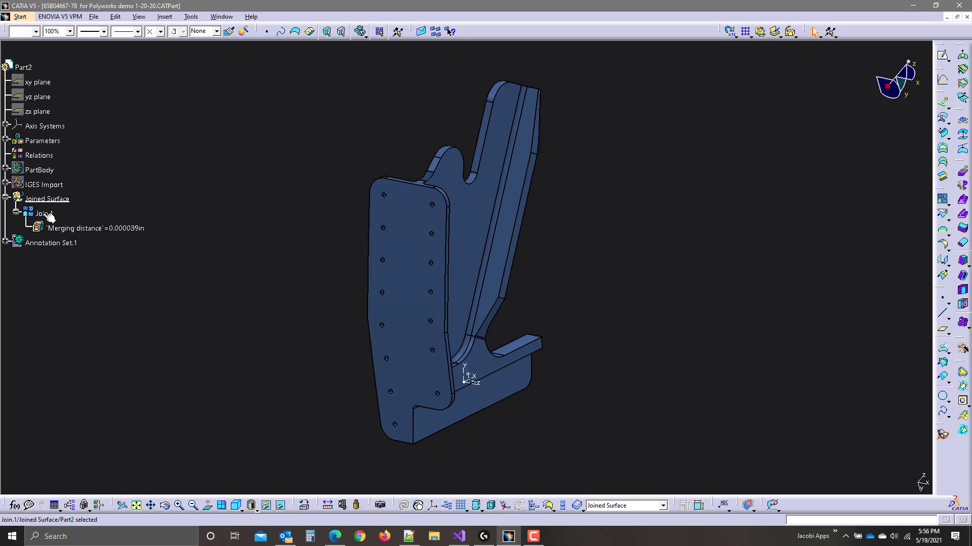
click(177, 239)
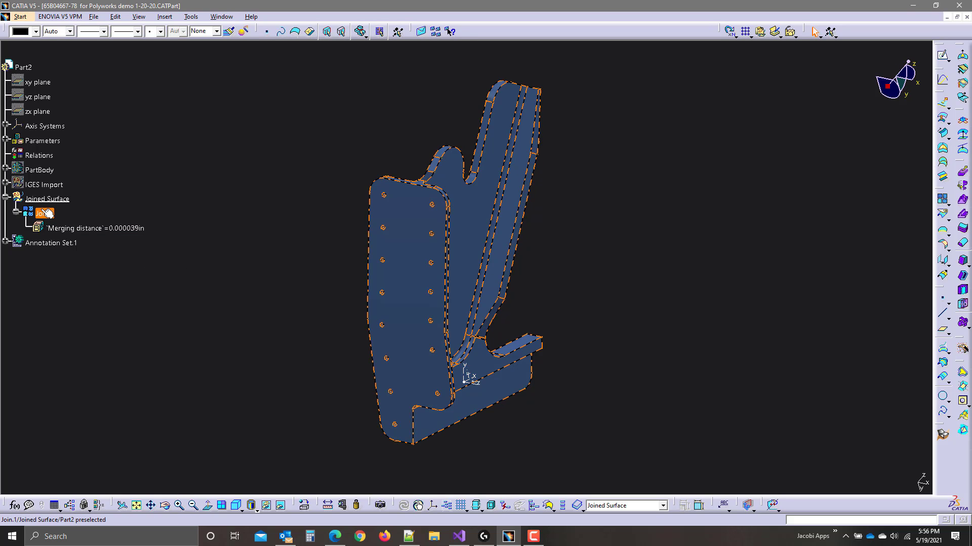